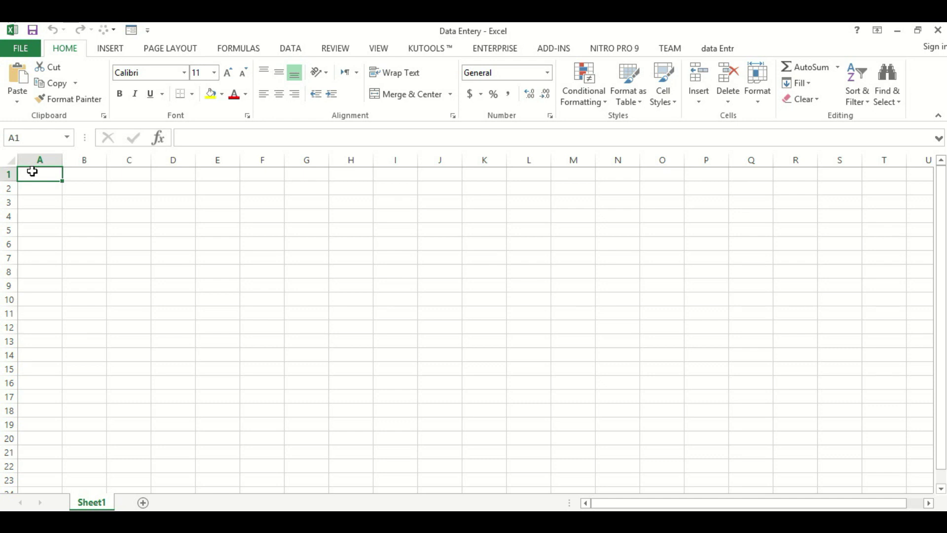
Step: Enter headers Name, Father Name, Contact and Email in A1:D1, autofitting column B's width
text(Name)
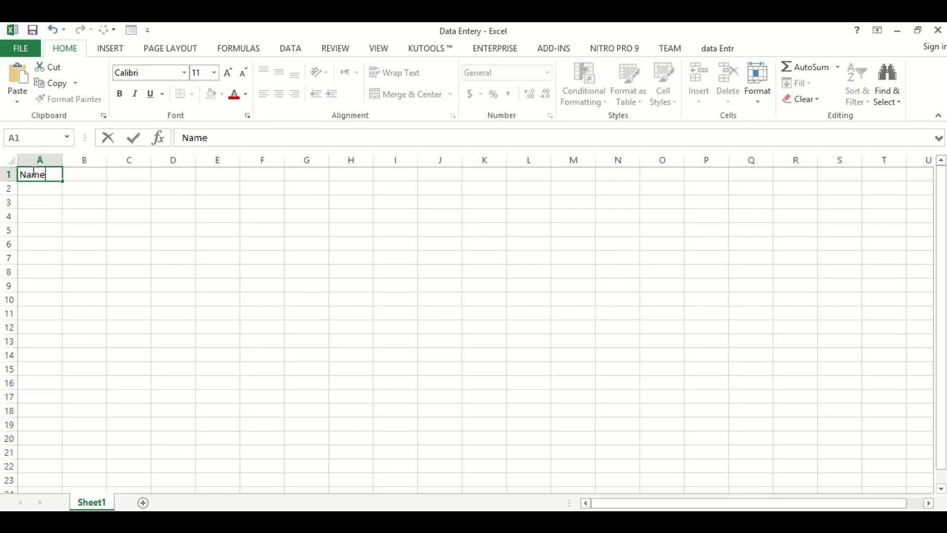
key(Tab)
text(Father)
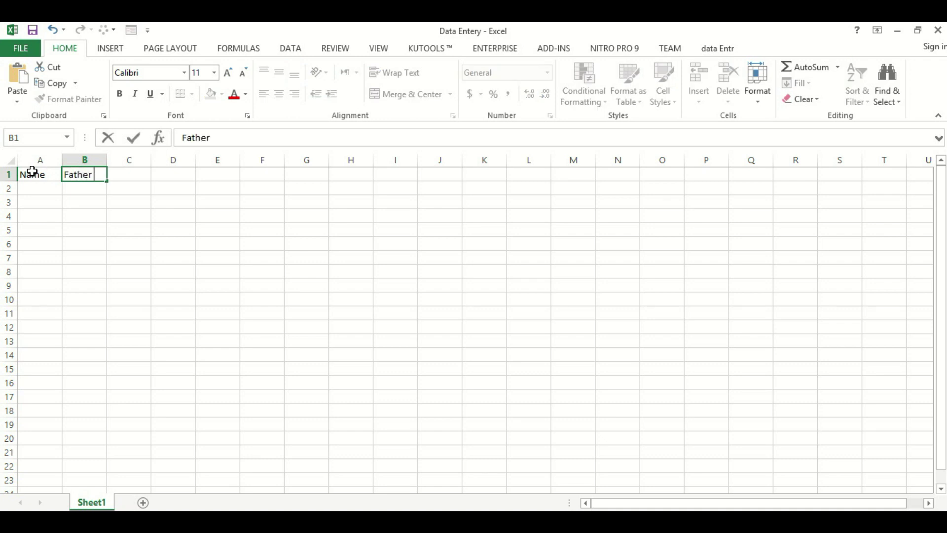
text( Name)
key(Tab)
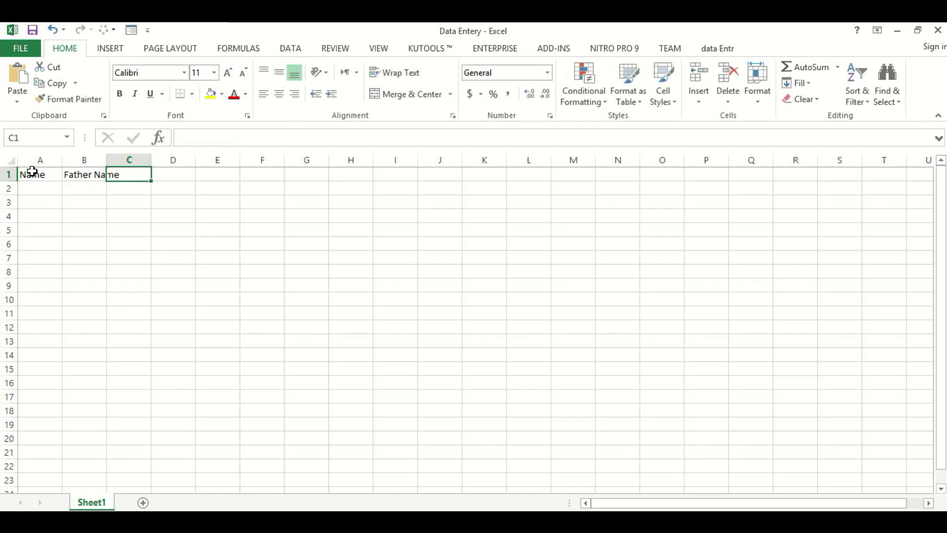
double_click(106, 159)
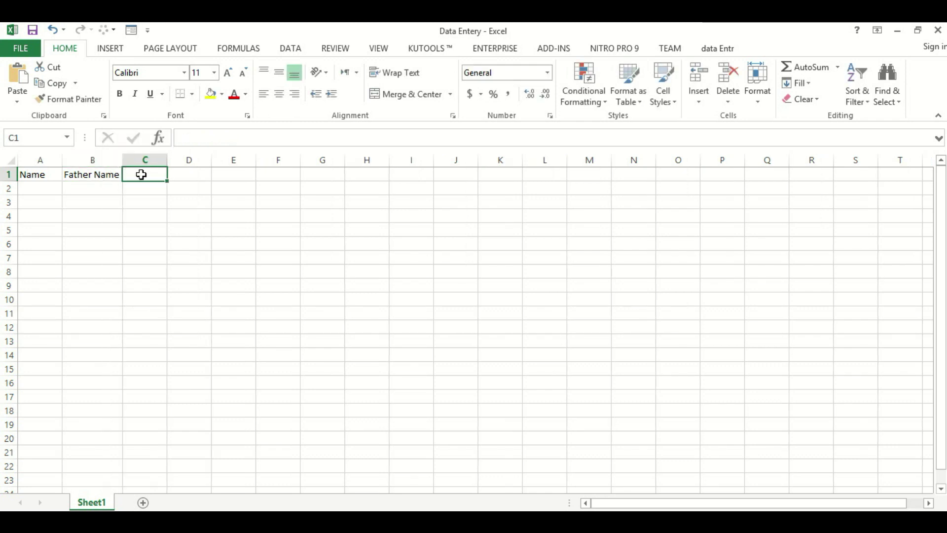
text(C)
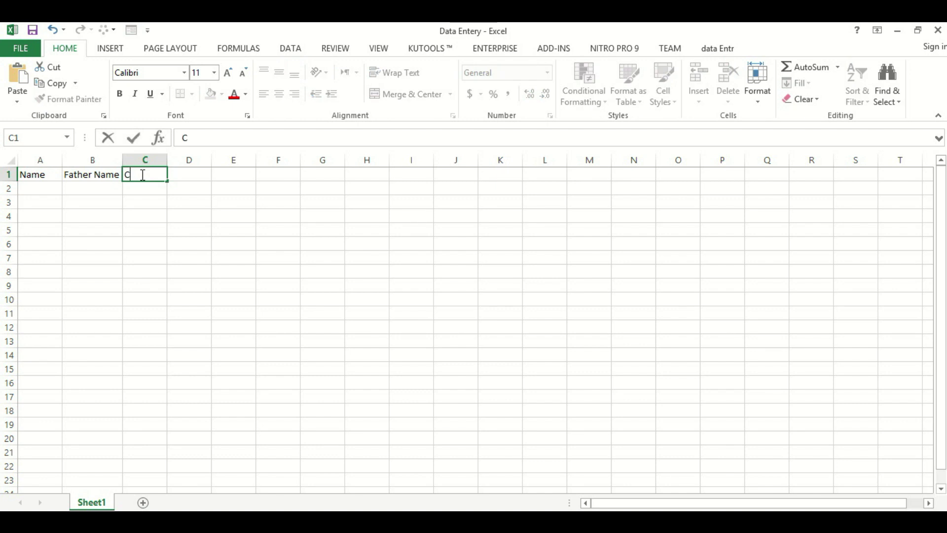
text(ontact)
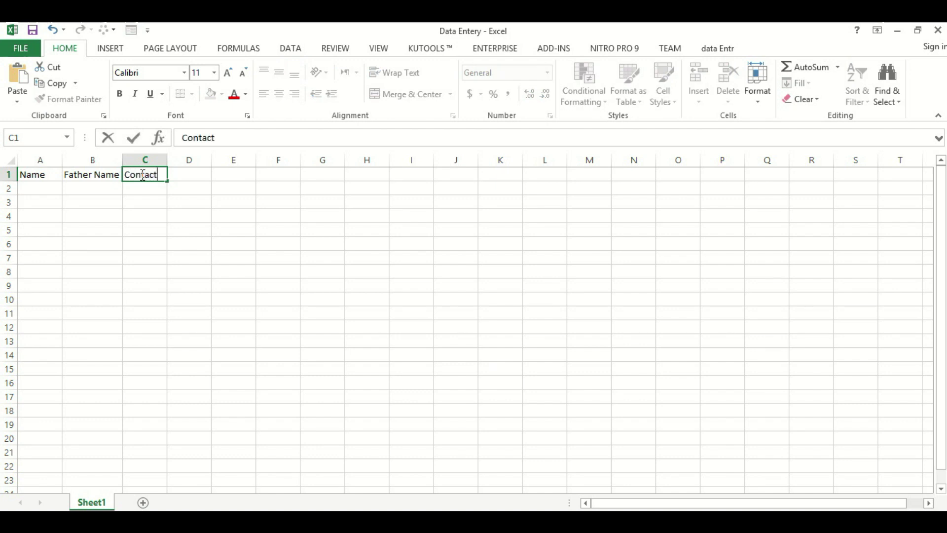
key(Tab)
text(Email)
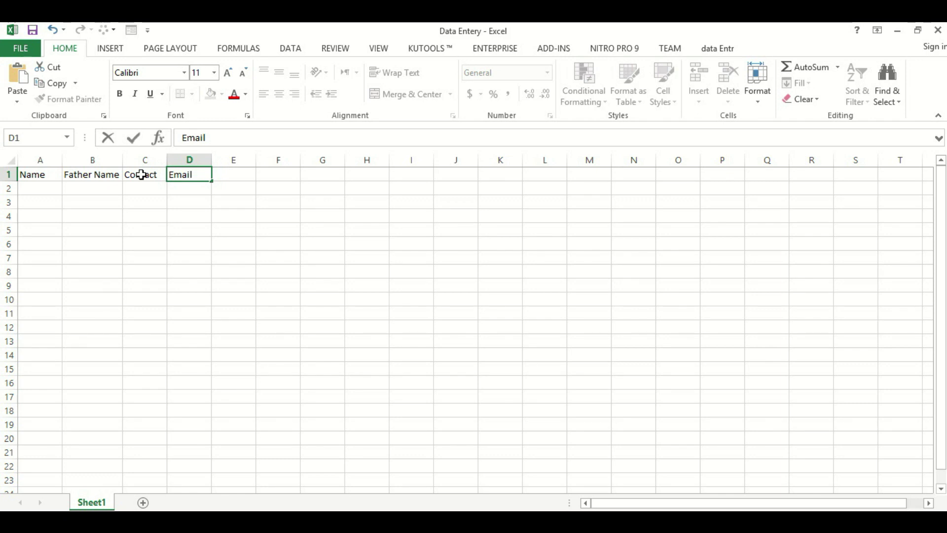
key(Tab)
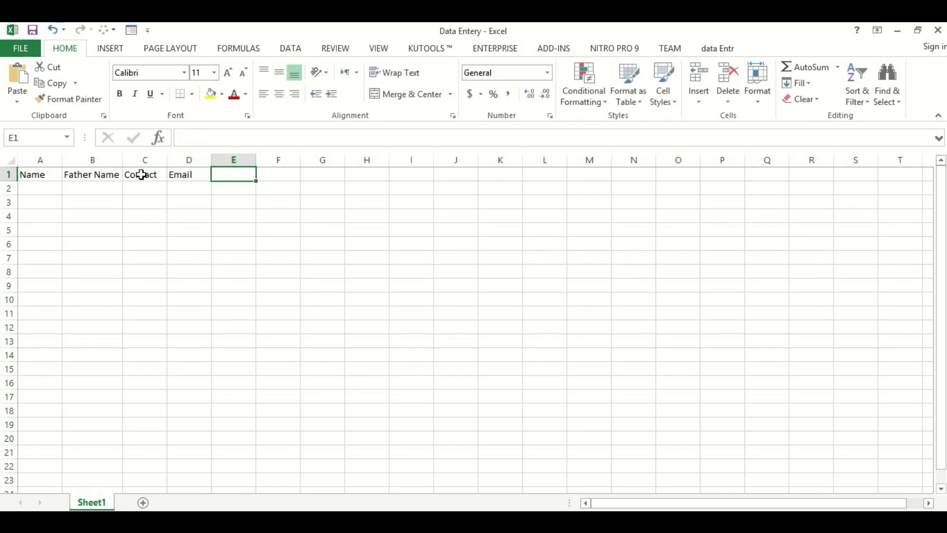
Step: Convert the header cells A1:D1 into a table with 'My table has headers' ticked
drag(43, 175, 204, 174)
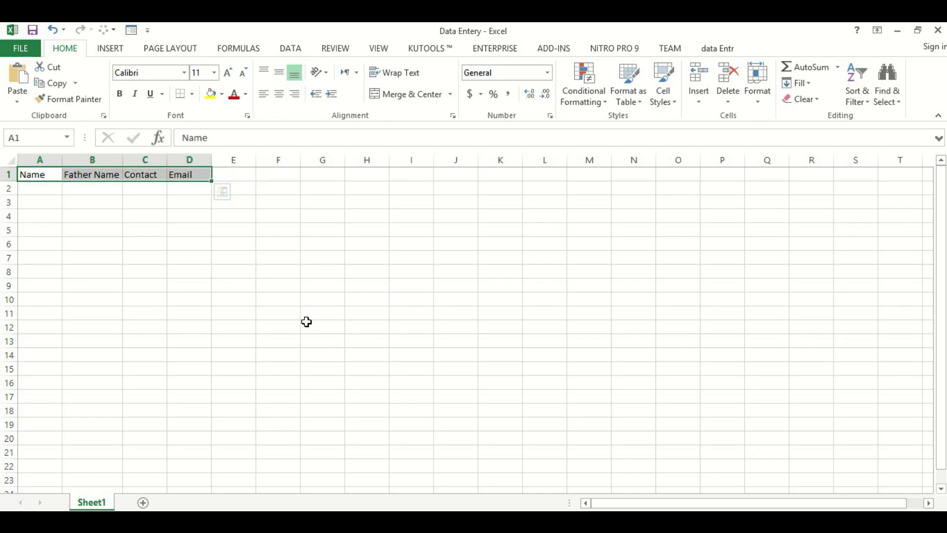
click(106, 52)
click(120, 79)
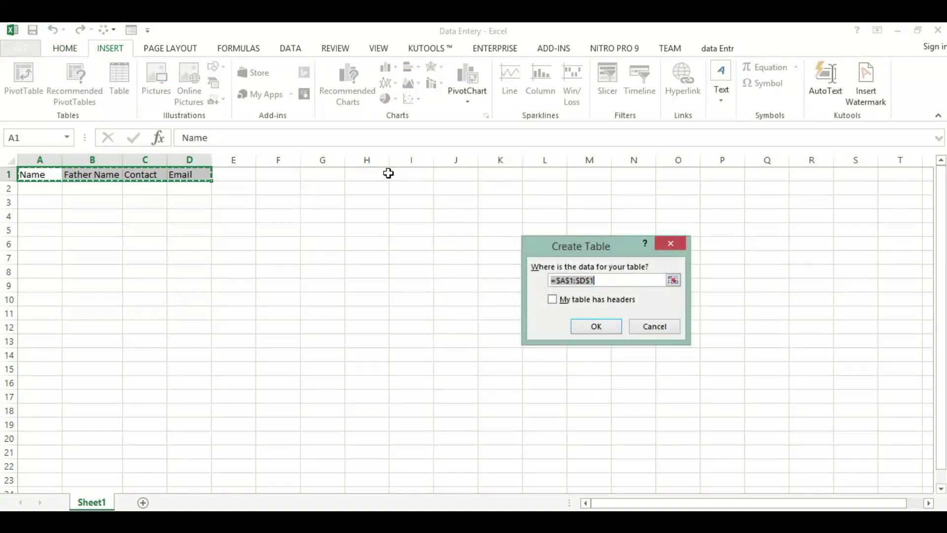
click(553, 300)
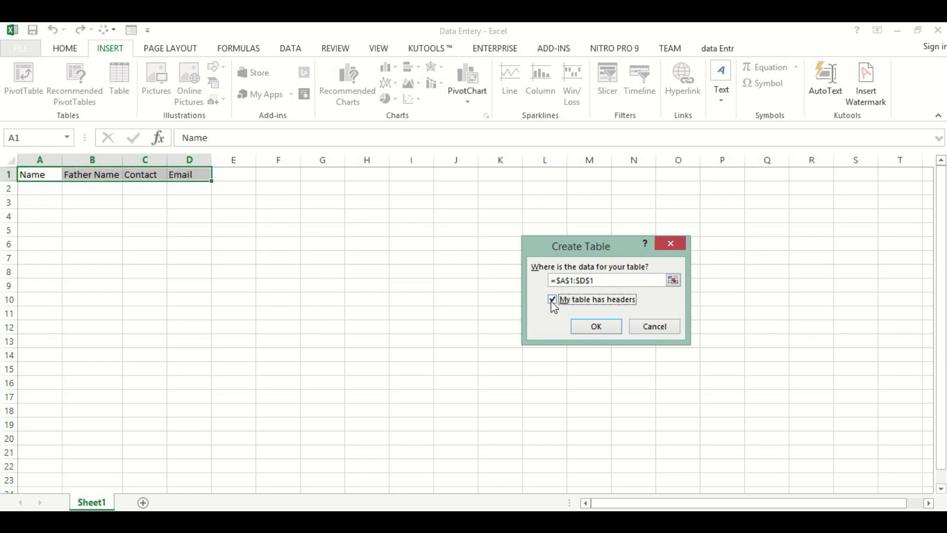
click(595, 326)
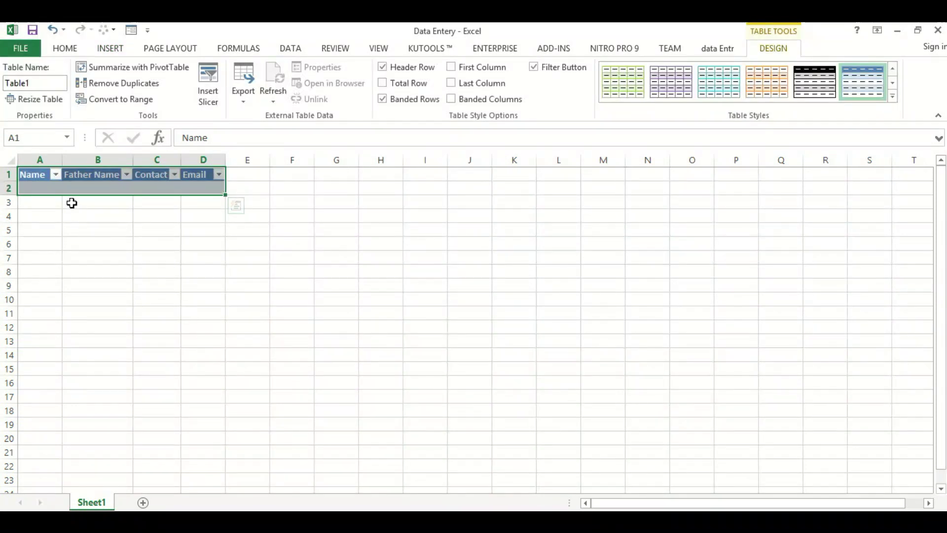
Step: Go to File > Options and show the Customize Ribbon page
click(22, 46)
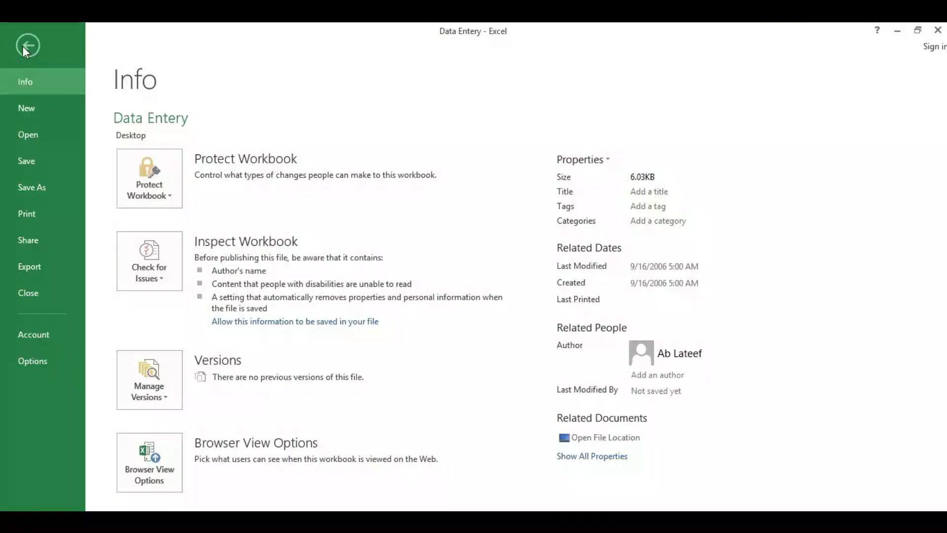
click(38, 362)
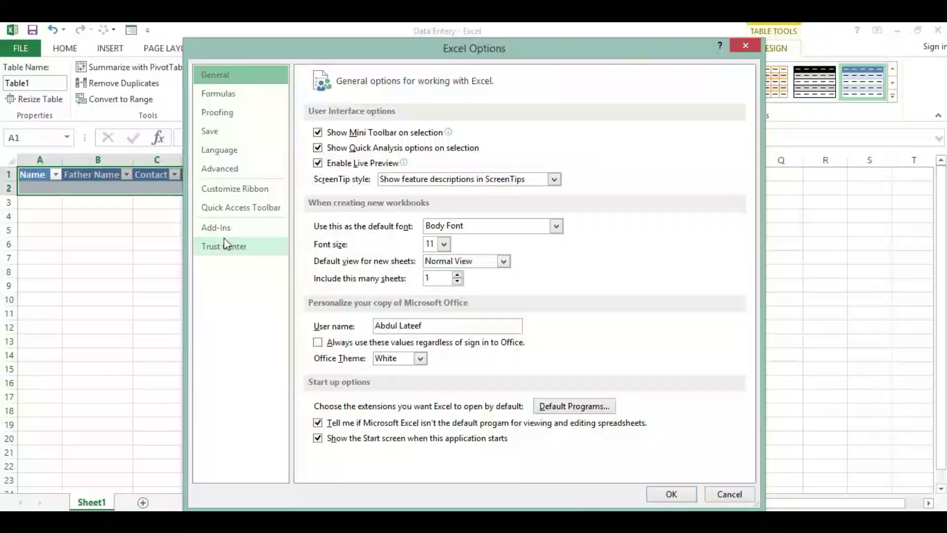
click(232, 192)
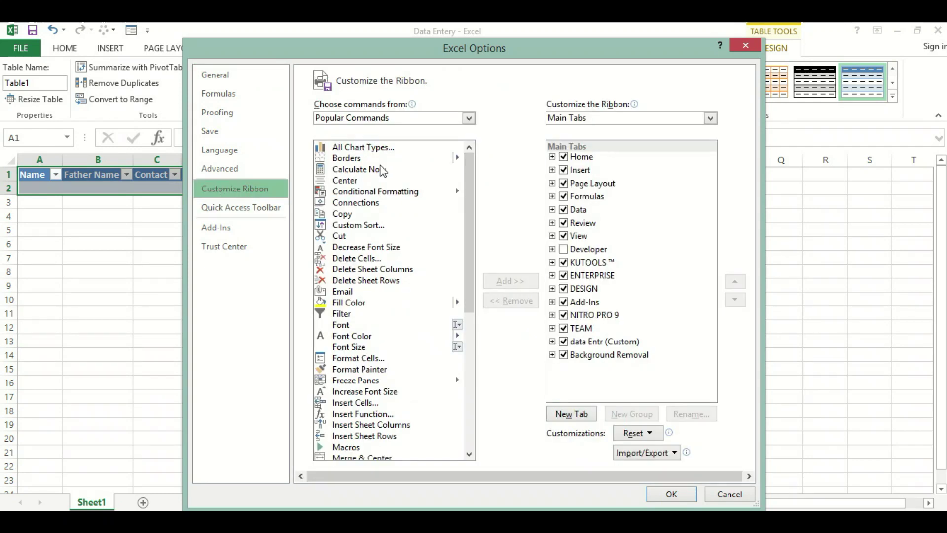
Step: Add a new custom ribbon tab and rename it 'Data Entry'
click(567, 417)
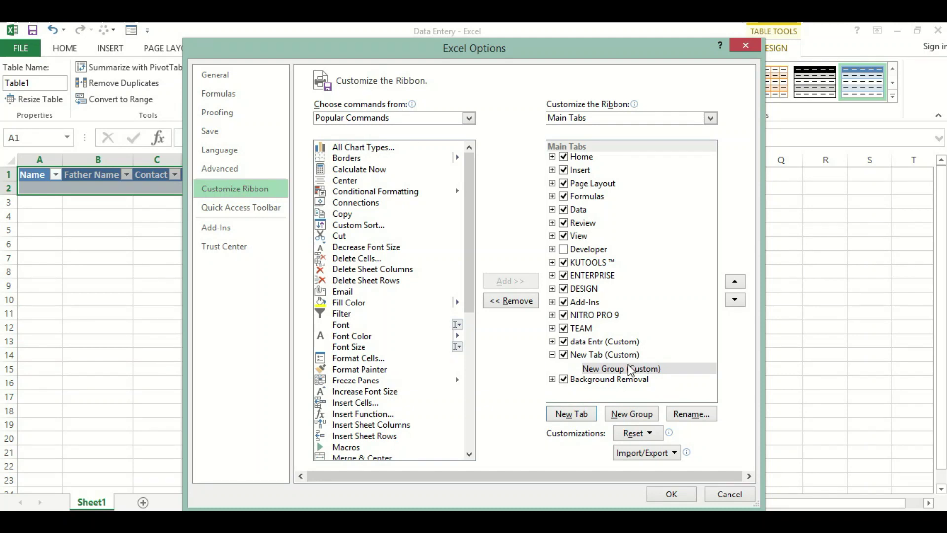
click(612, 356)
click(677, 418)
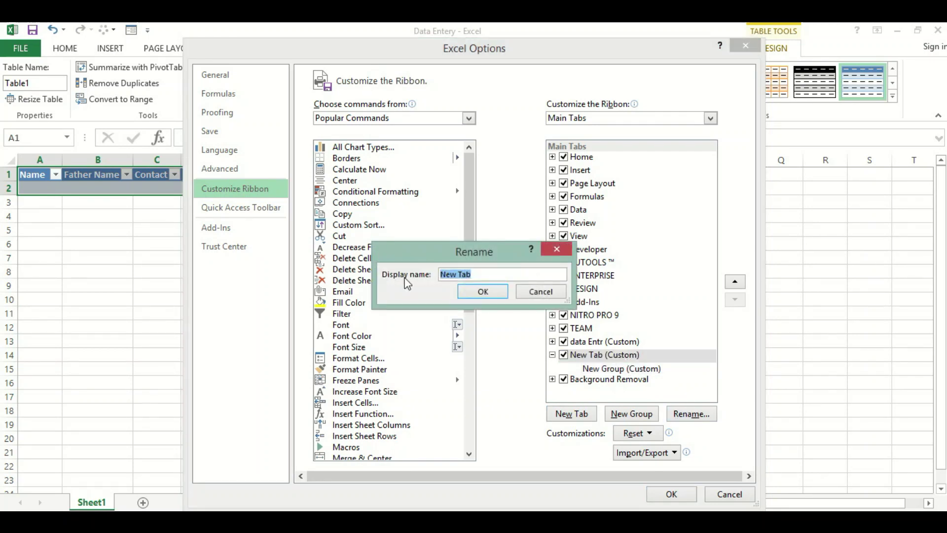
text(Data Entry)
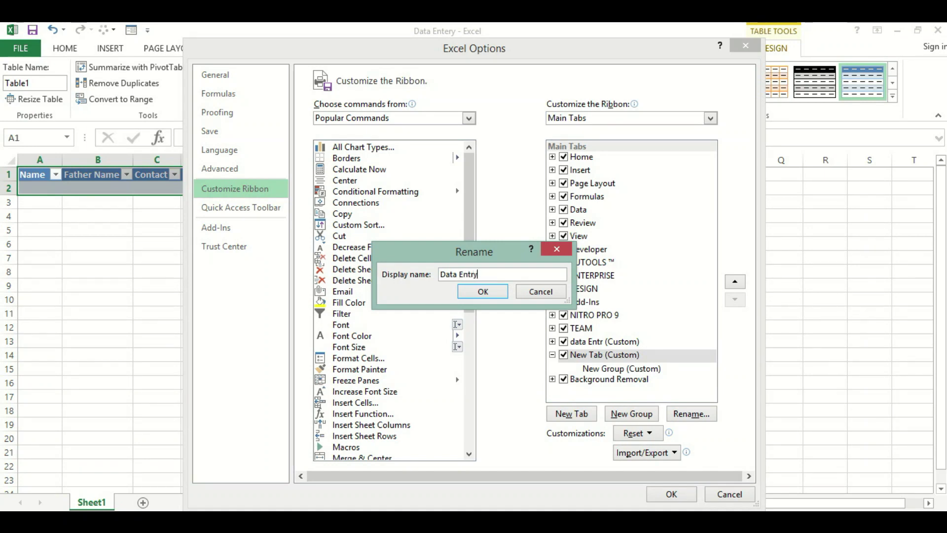
click(484, 292)
Step: Give the tab's new custom group a folder symbol
click(605, 369)
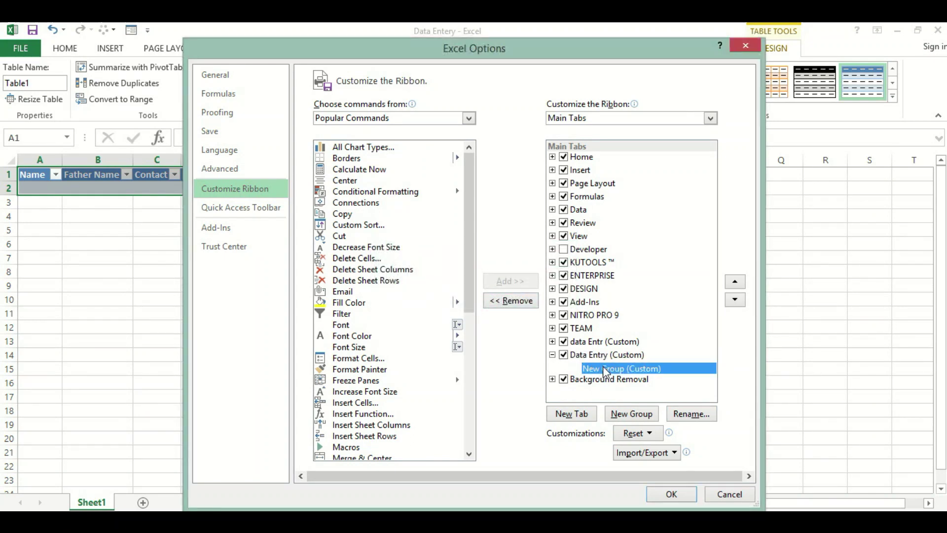
click(692, 418)
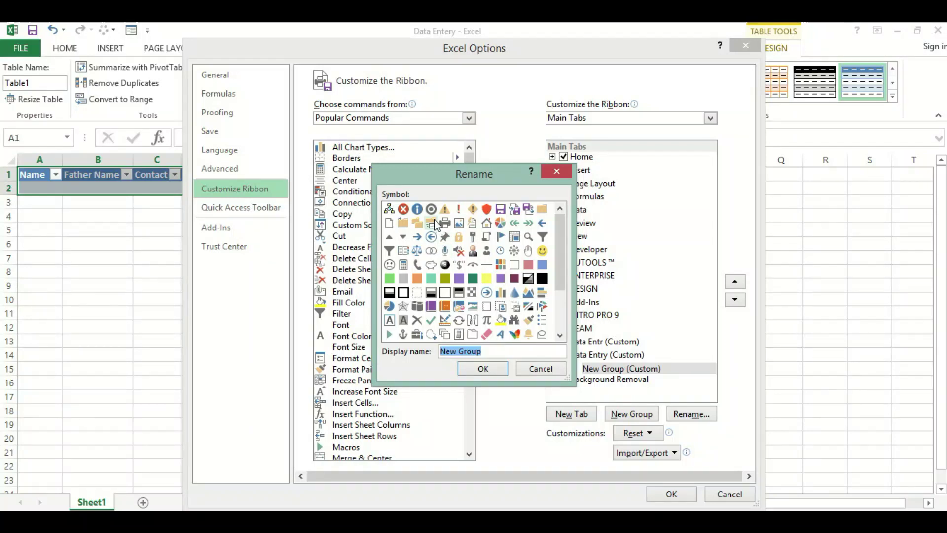
click(406, 225)
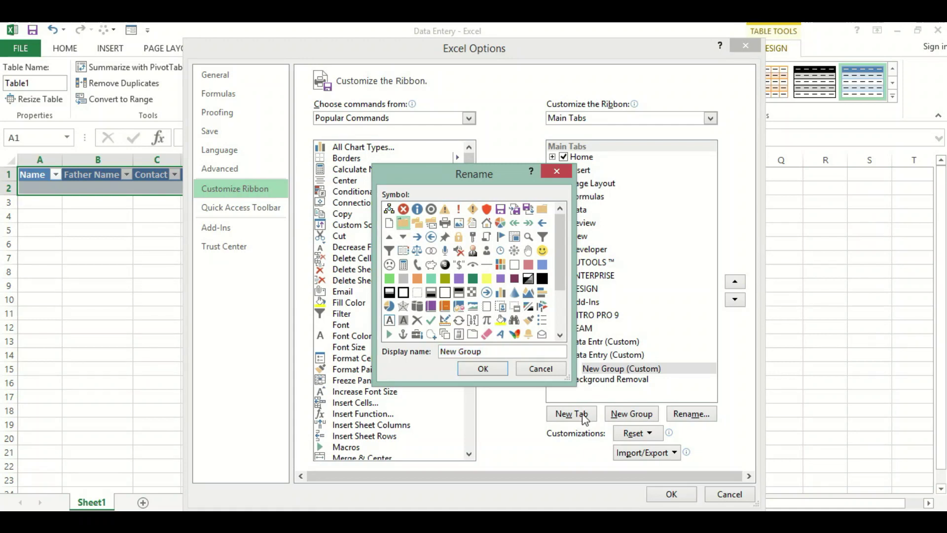
click(478, 369)
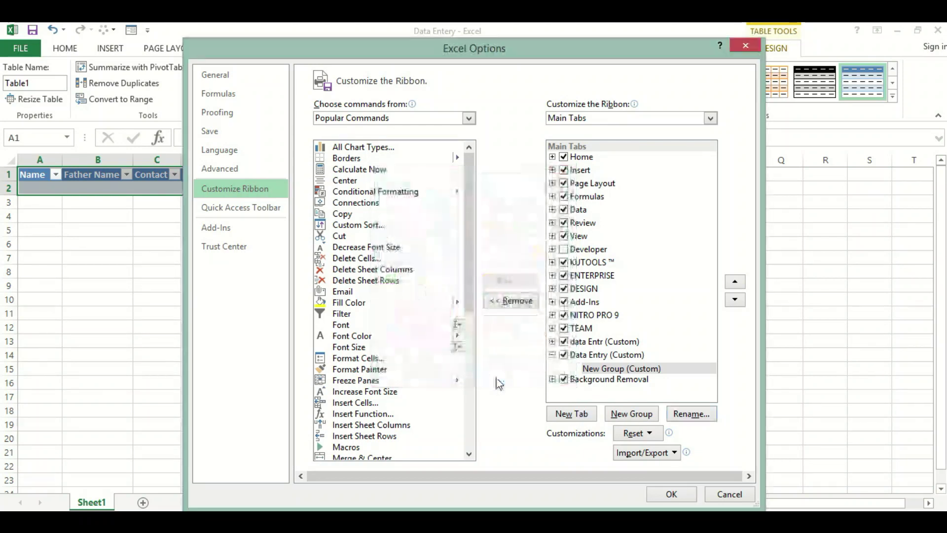
Step: Add the Form command from Commands Not in the Ribbon to the new Data Entry group
click(465, 120)
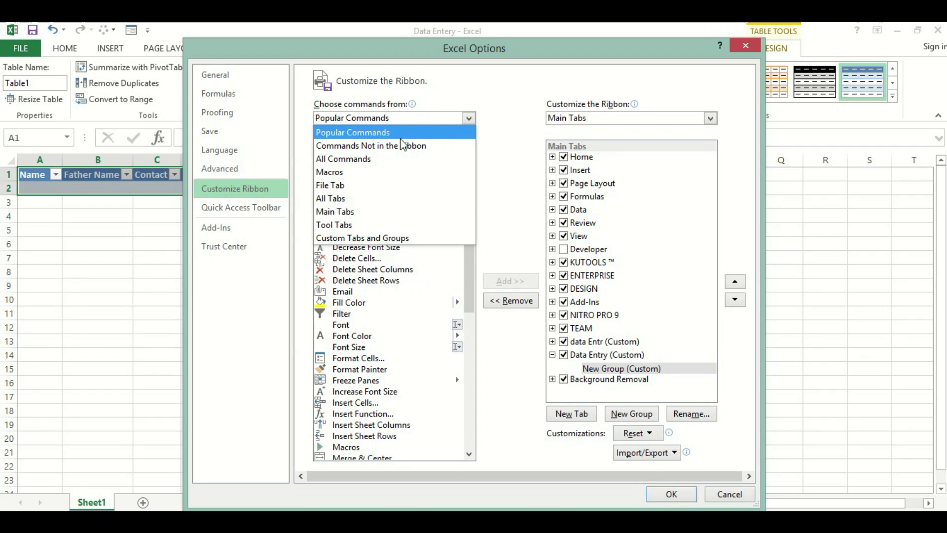
click(392, 146)
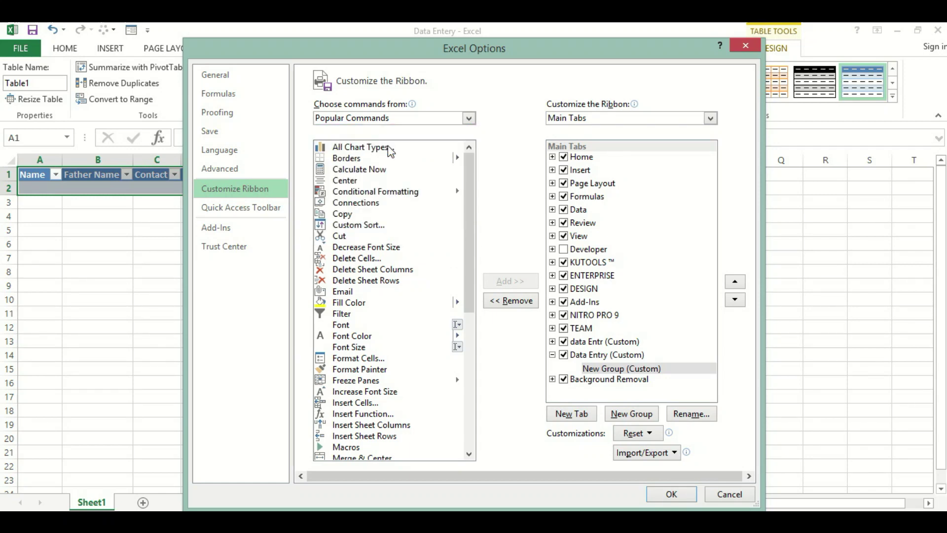
scroll(398, 348, down, 7)
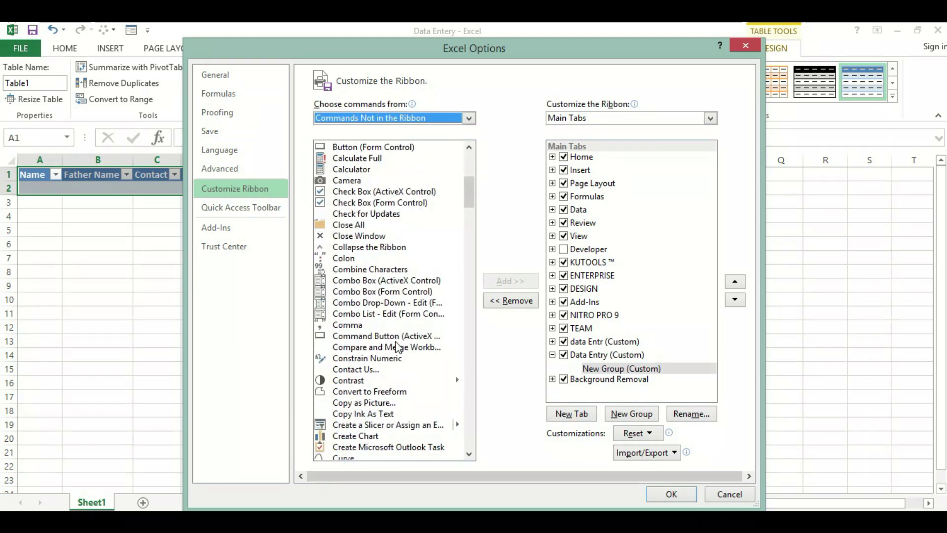
scroll(399, 348, down, 12)
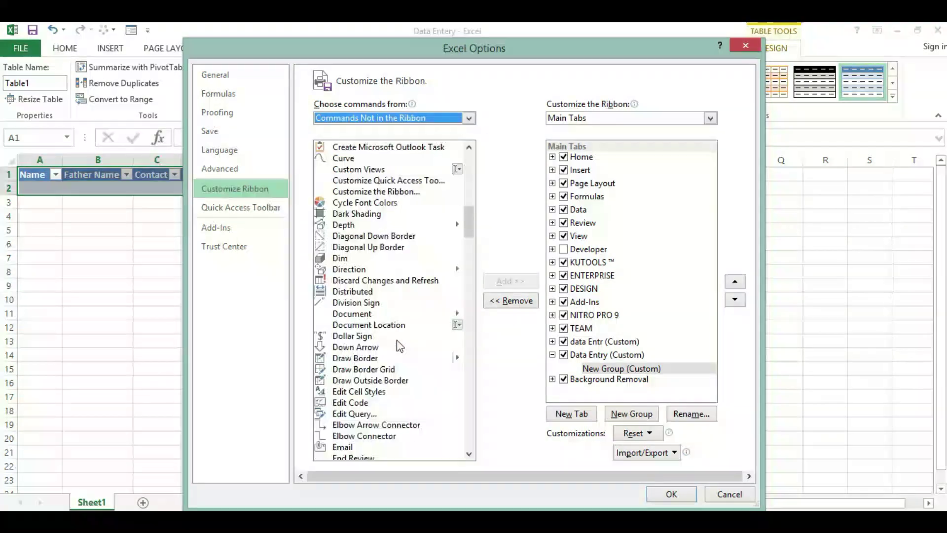
scroll(400, 346, down, 5)
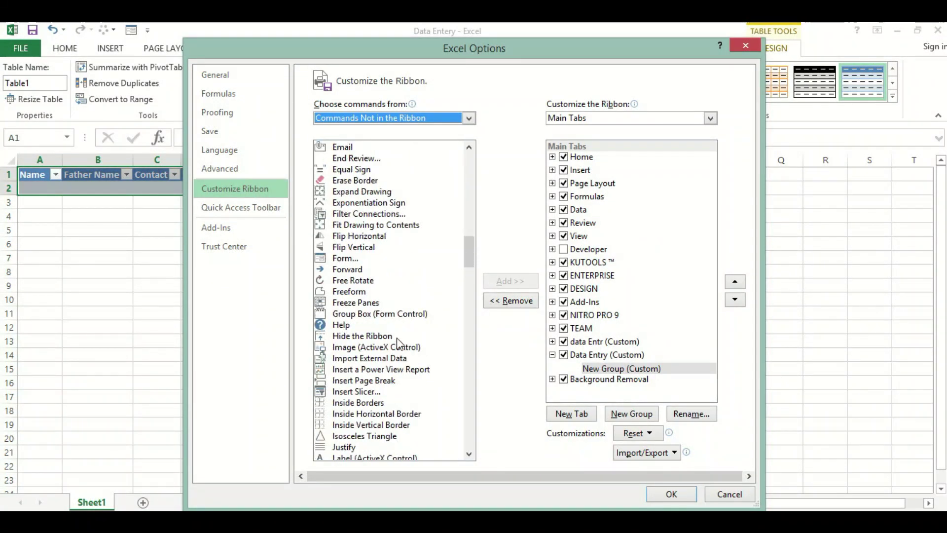
click(348, 259)
click(510, 281)
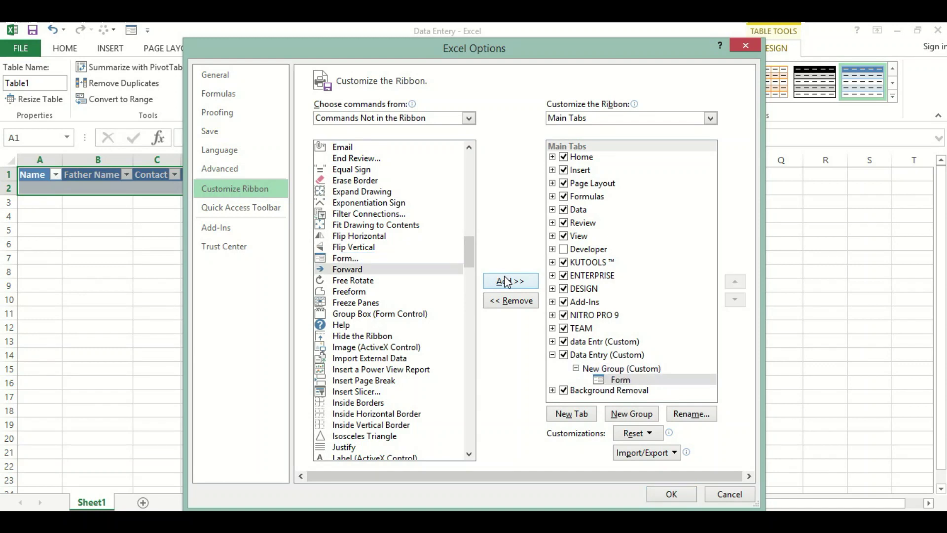
Step: Save the ribbon changes and open the table's data form from the Data Entry tab
click(673, 494)
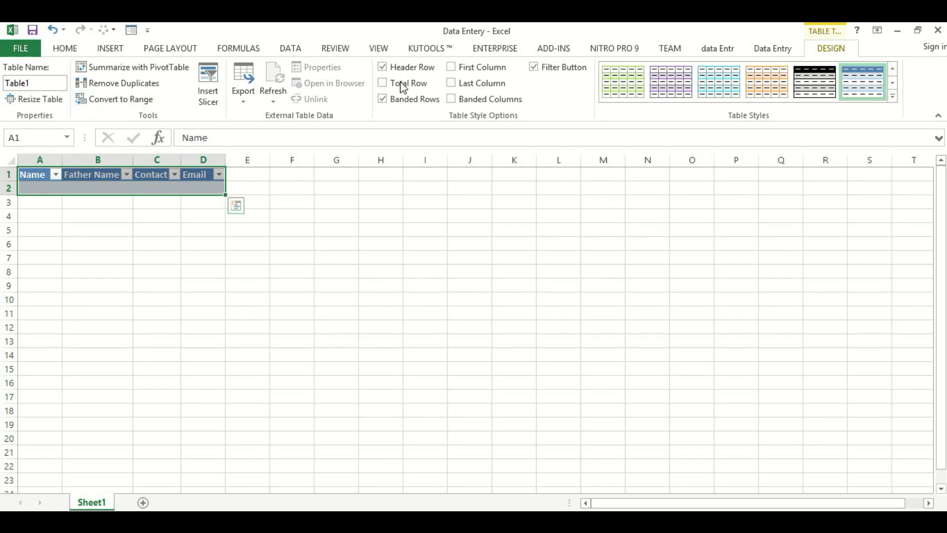
click(778, 50)
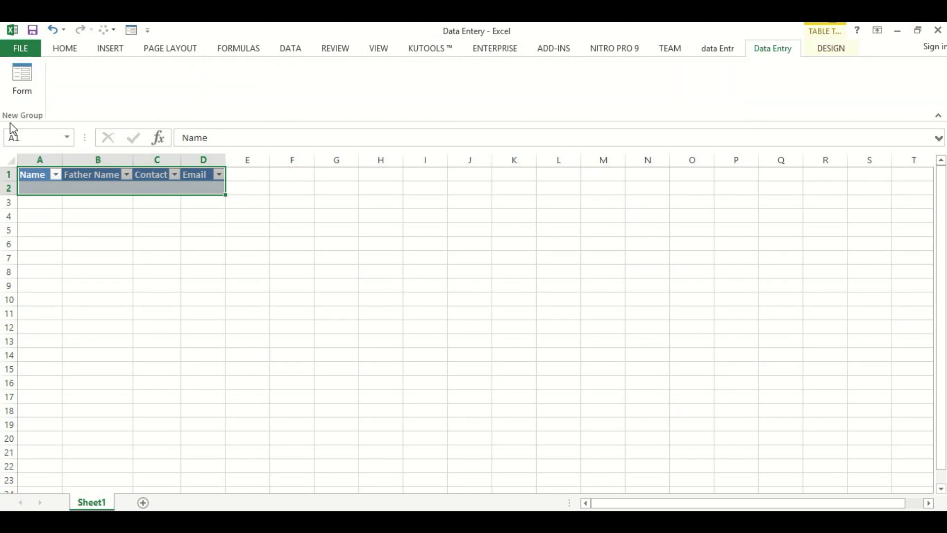
click(19, 83)
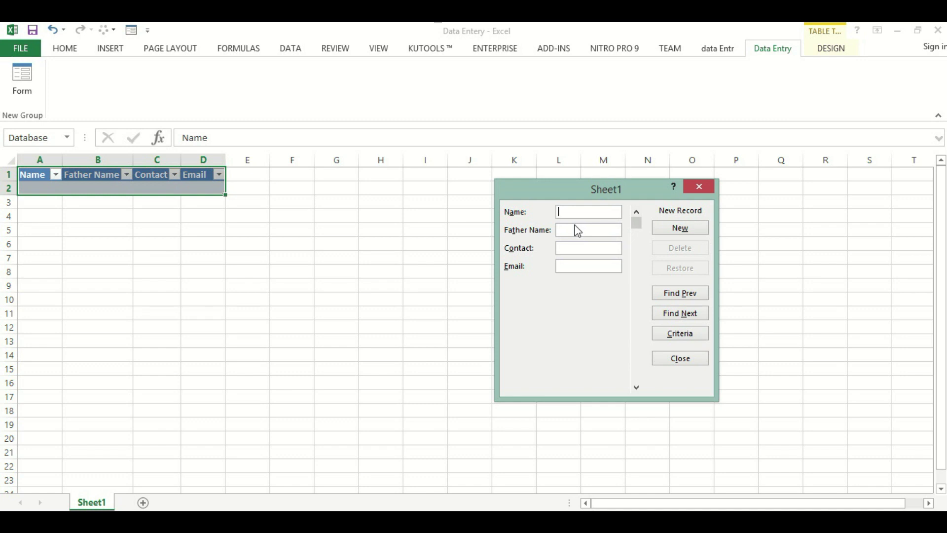
Step: Fill in the first record's name, contact number and email in the form
text(Ali)
click(573, 245)
text(09877)
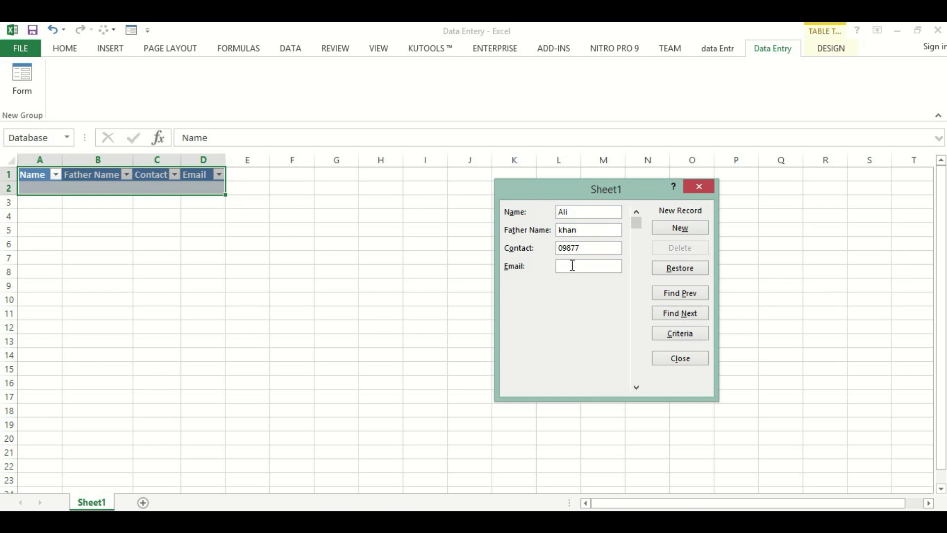
click(573, 265)
text(abcd)
Step: Commit the first record, then enter and add a second record with name, father name and contact
click(674, 231)
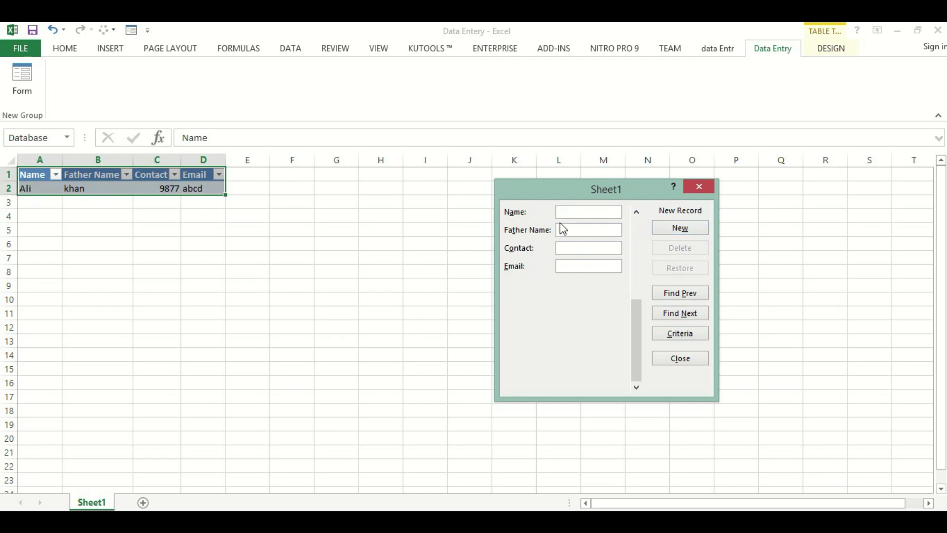
text(as)
click(590, 233)
text(dsff)
click(594, 249)
text(fd)
click(576, 264)
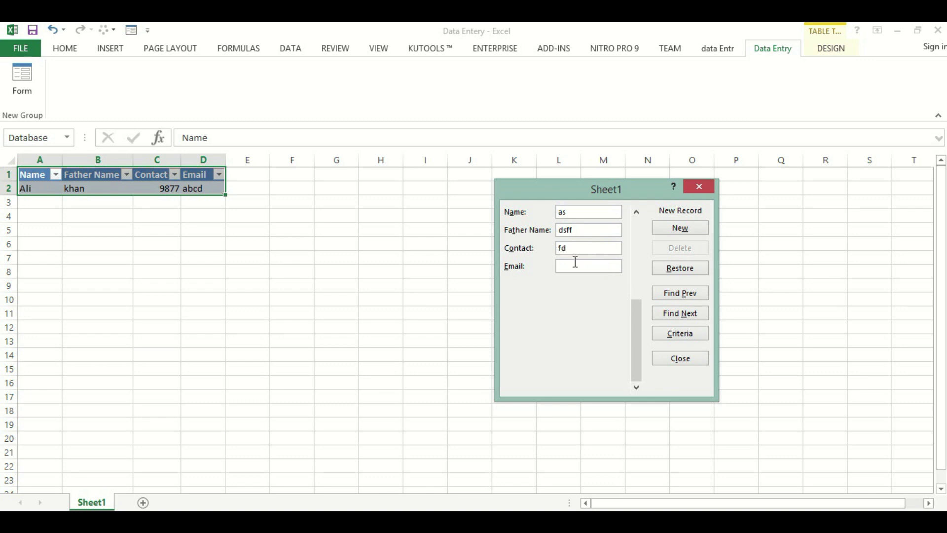
click(672, 232)
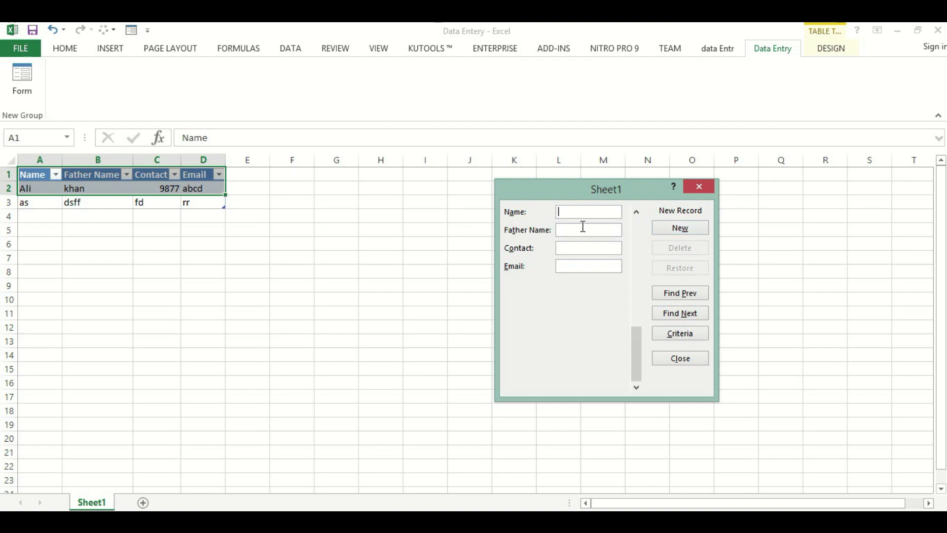
Step: Add a third record containing only a name, then close the data form
text(ds)
click(683, 231)
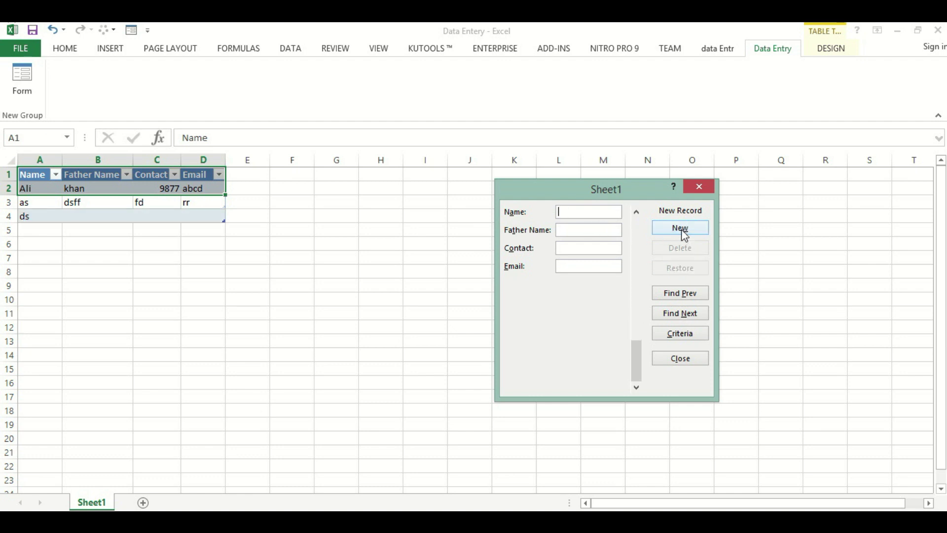
click(672, 360)
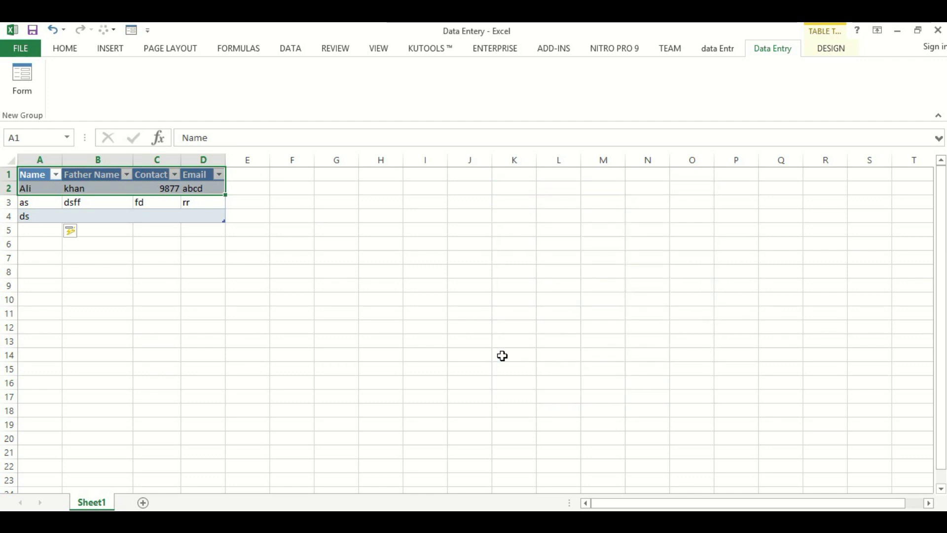
Step: Start recording a macro named Data_Entry with shortcut Ctrl+q, stored in This Workbook
click(386, 49)
click(696, 95)
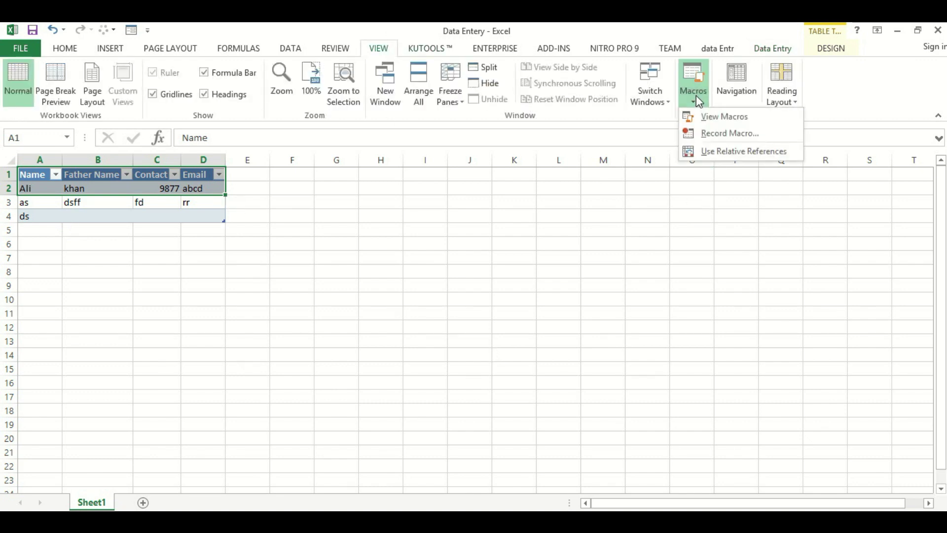
click(732, 133)
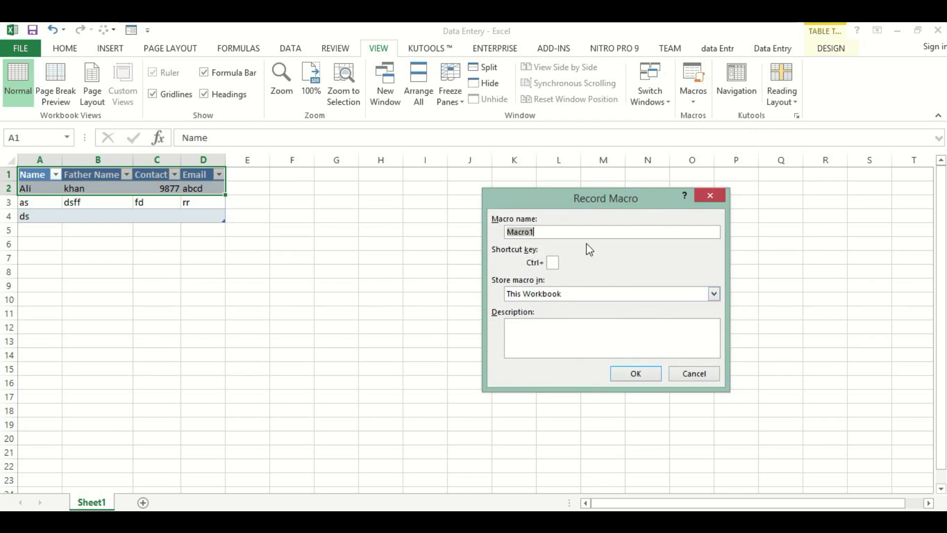
text(Data)
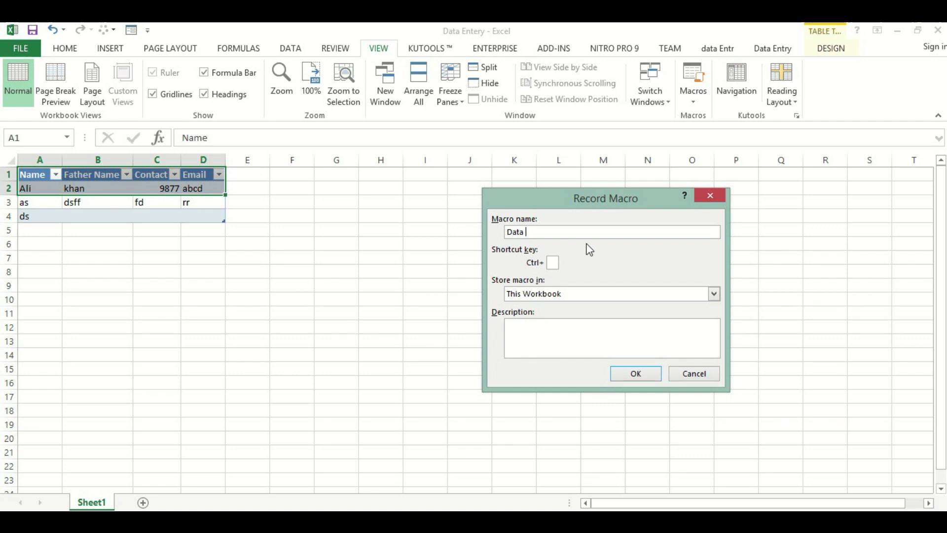
text(_Entry)
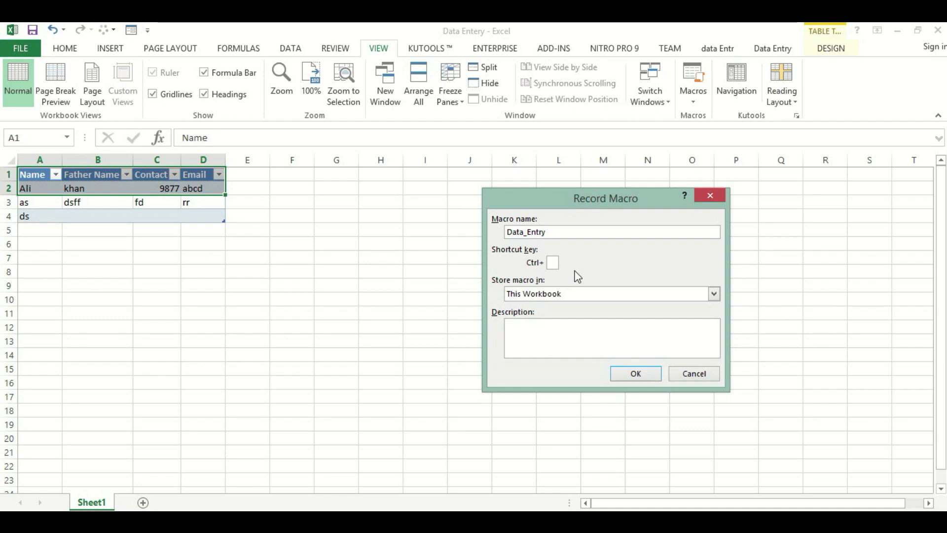
text(q)
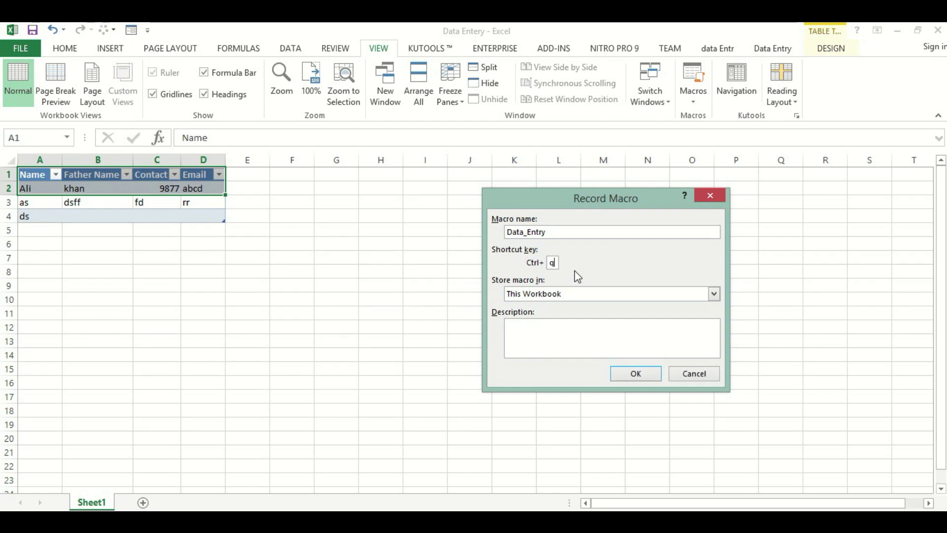
click(632, 380)
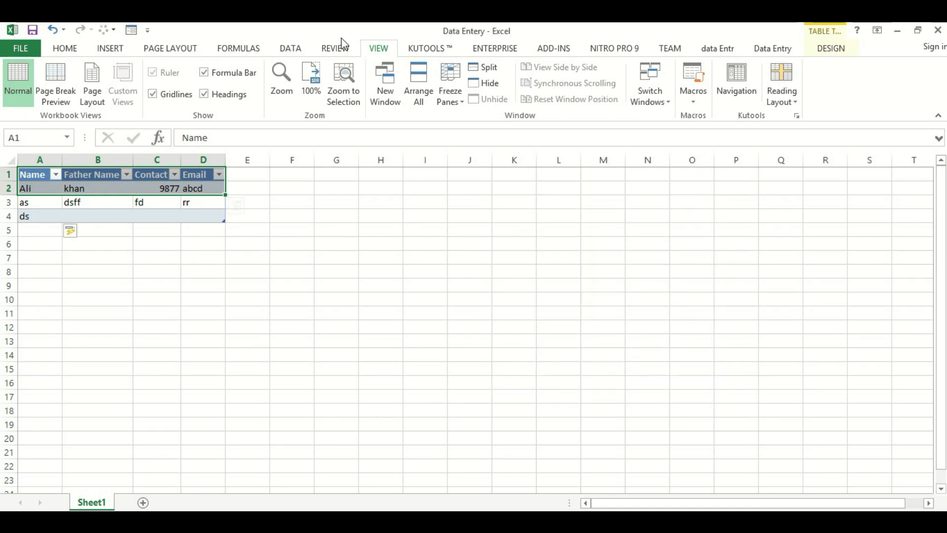
Step: While recording, open the data form from the Data Entry tab and close it
click(772, 49)
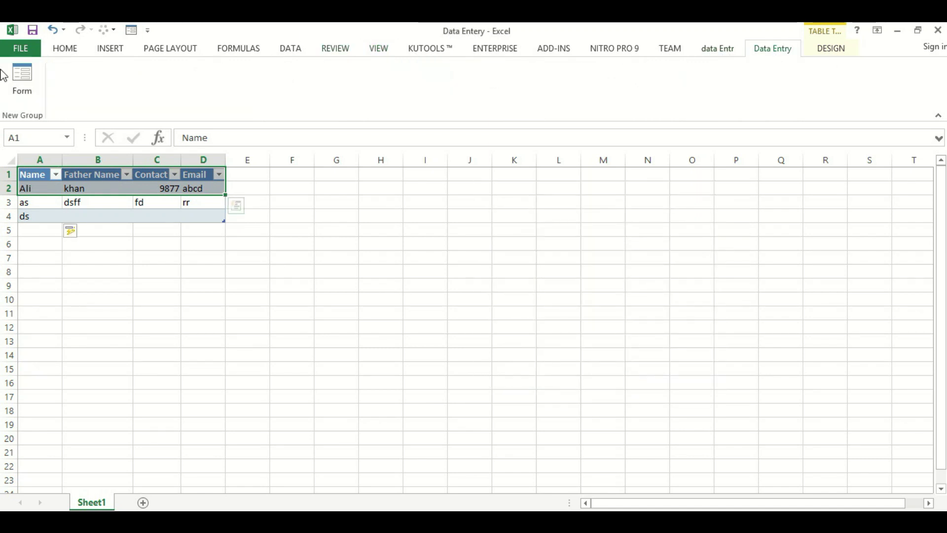
click(28, 85)
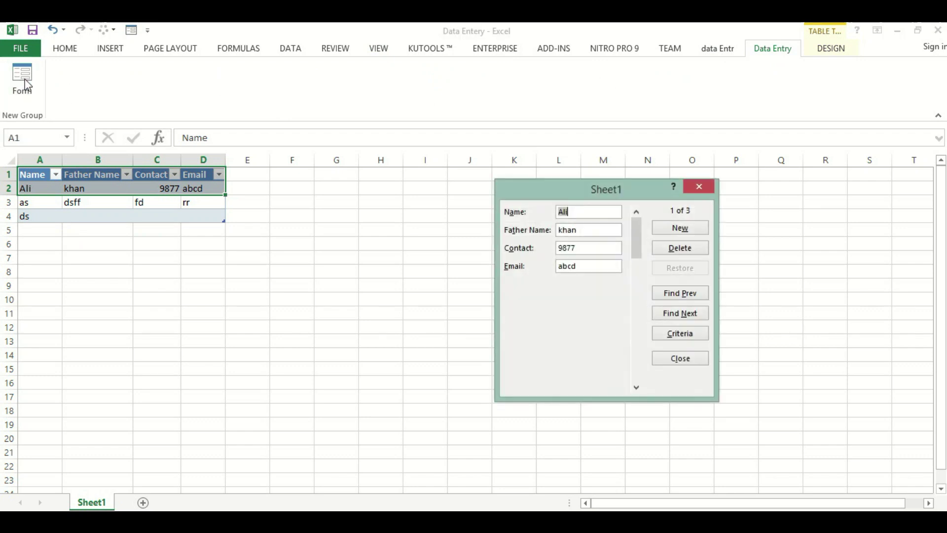
click(681, 359)
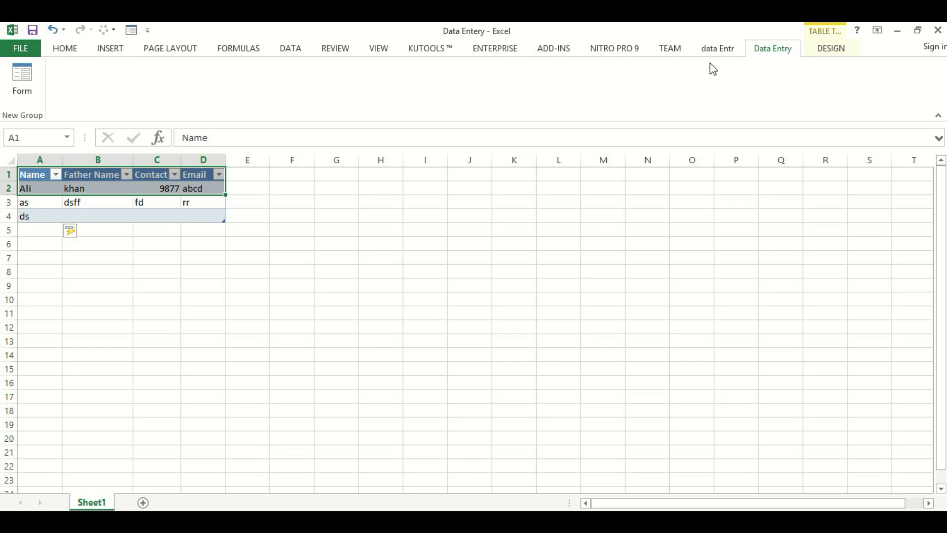
Step: Stop the macro recording, then test the keyboard shortcut to reopen and close the form
click(379, 48)
click(692, 109)
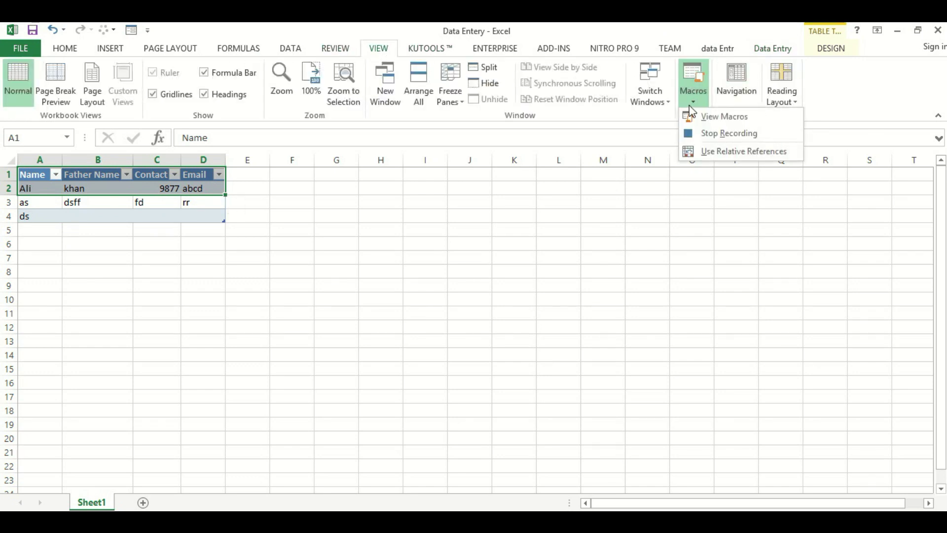
click(712, 133)
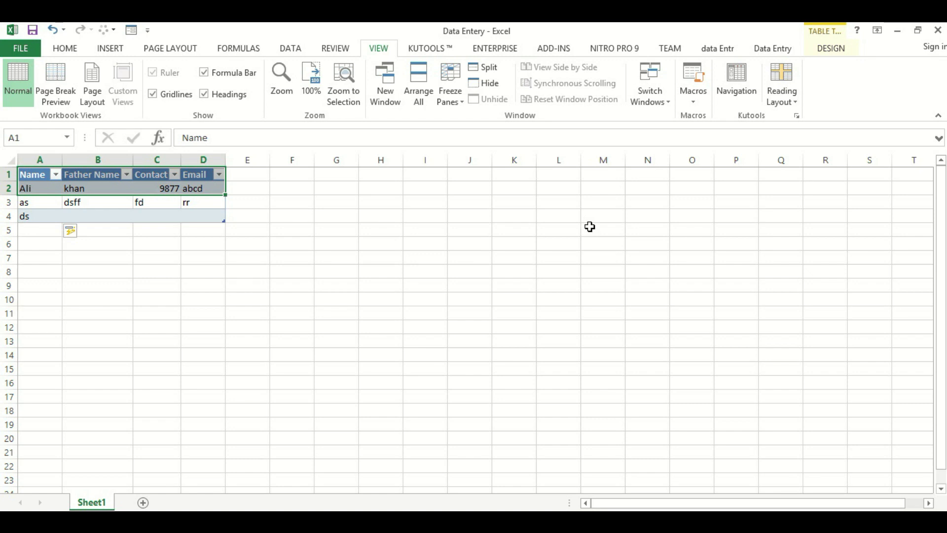
key(ctrl+shift+d)
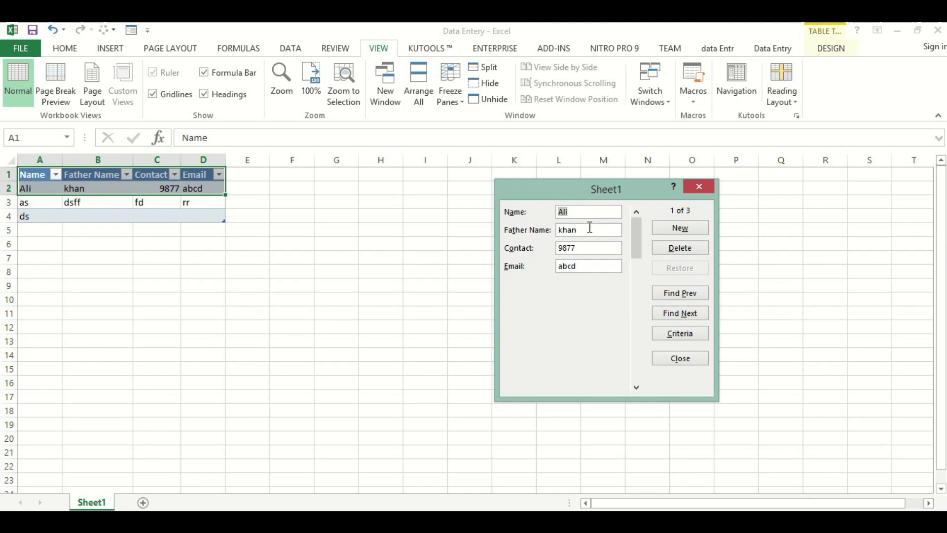
click(699, 187)
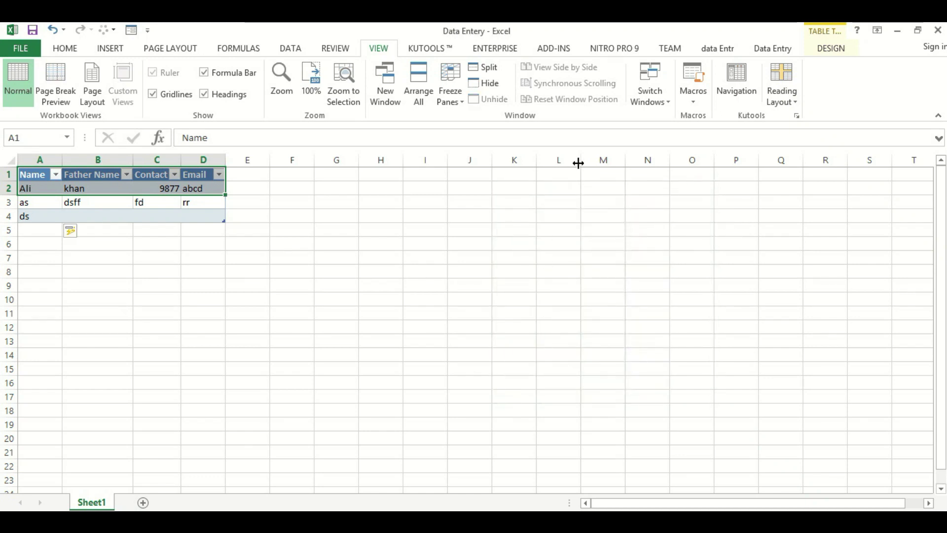
click(695, 101)
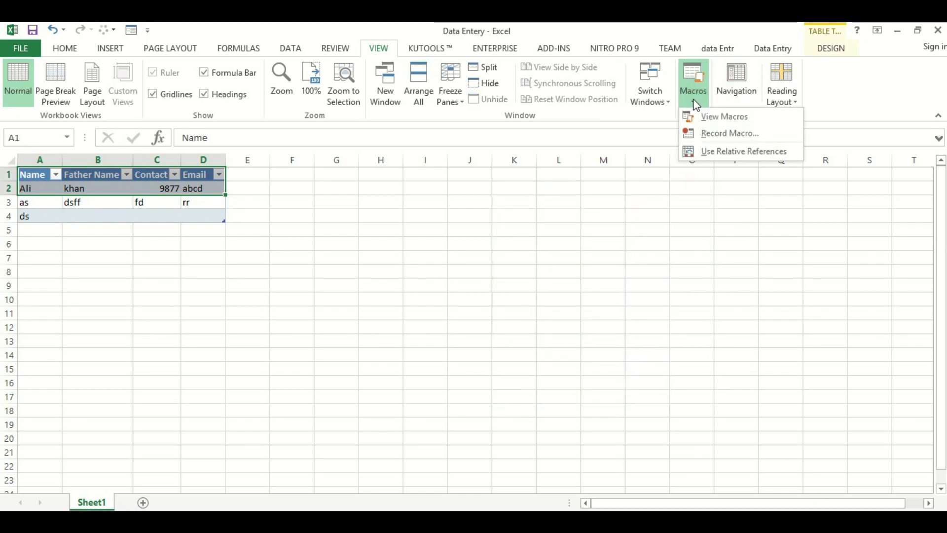
click(728, 119)
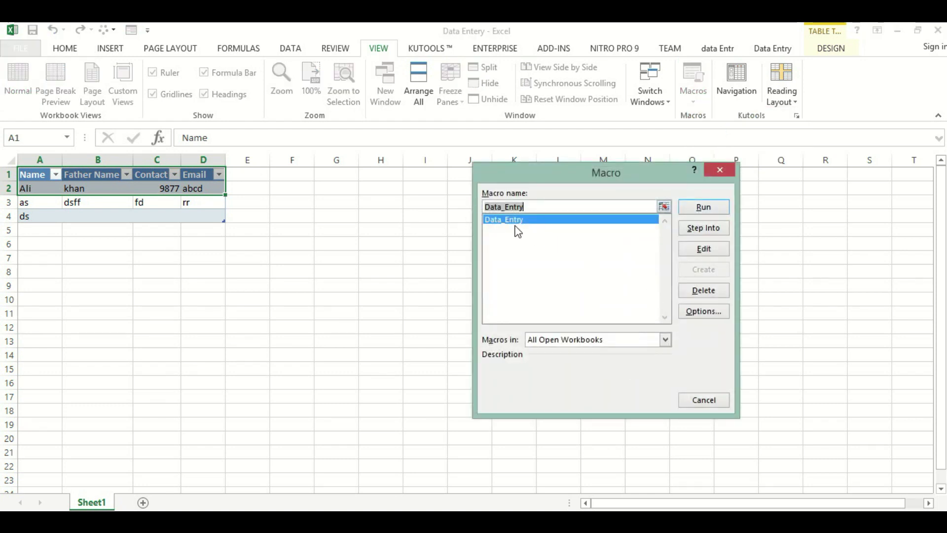
click(702, 314)
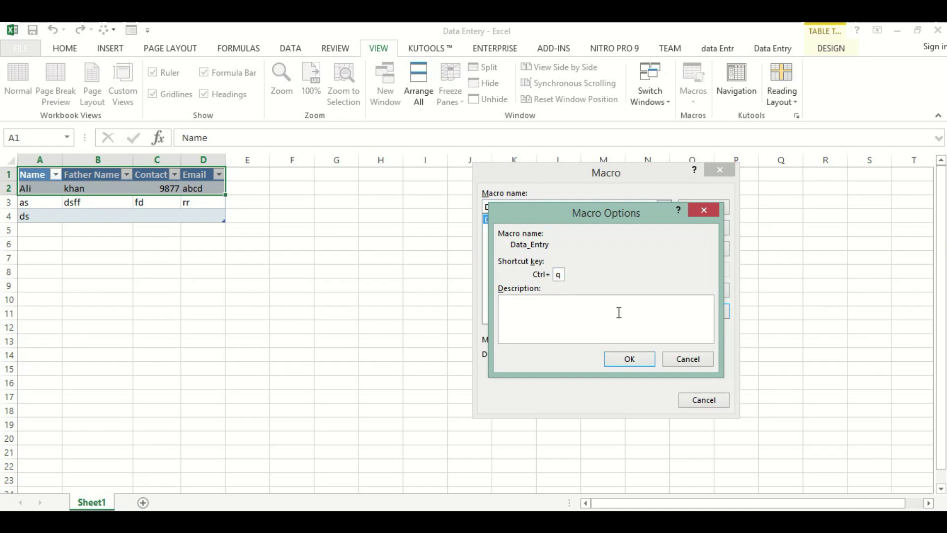
click(646, 361)
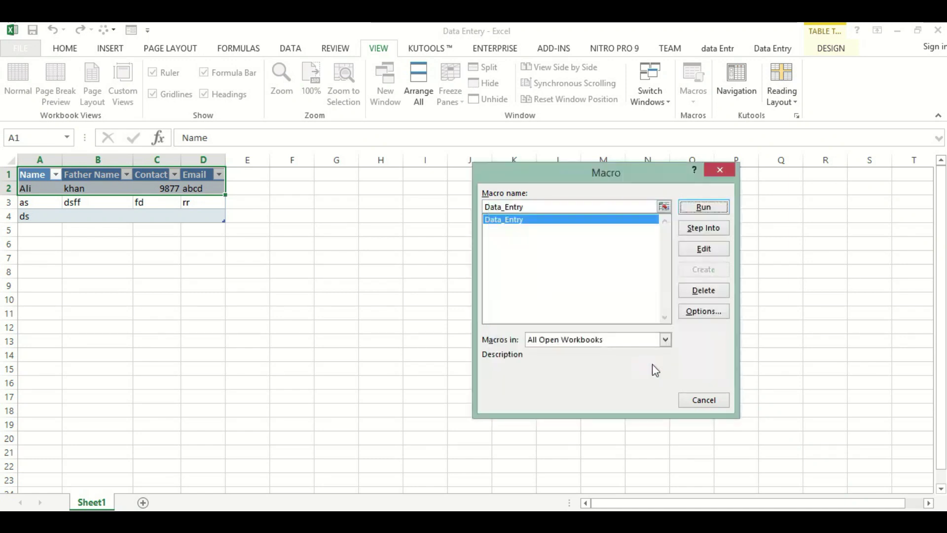
click(701, 206)
click(697, 188)
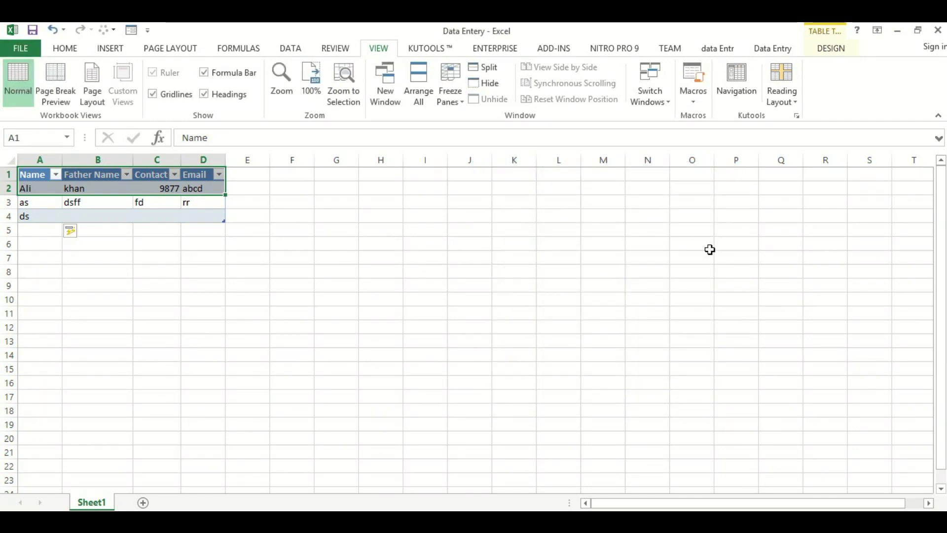
key(ctrl+shift+d)
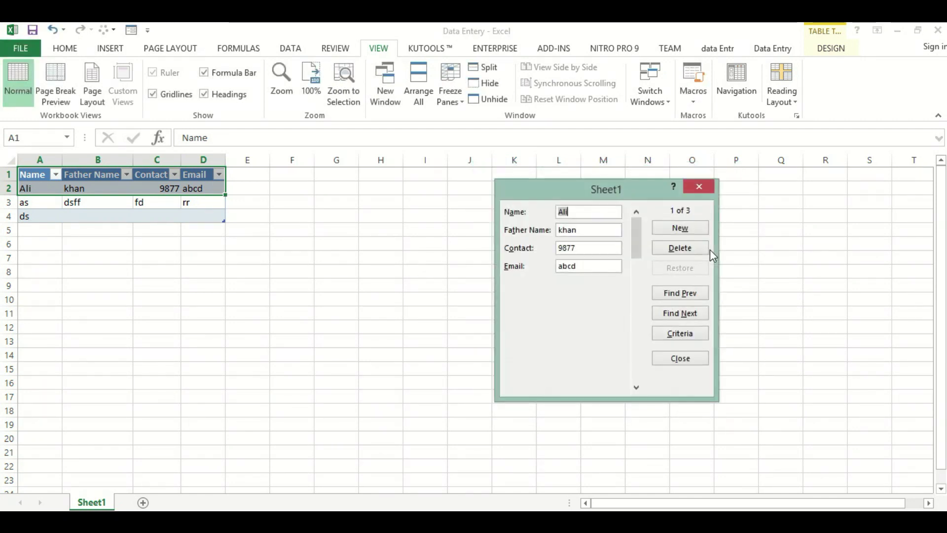
click(703, 185)
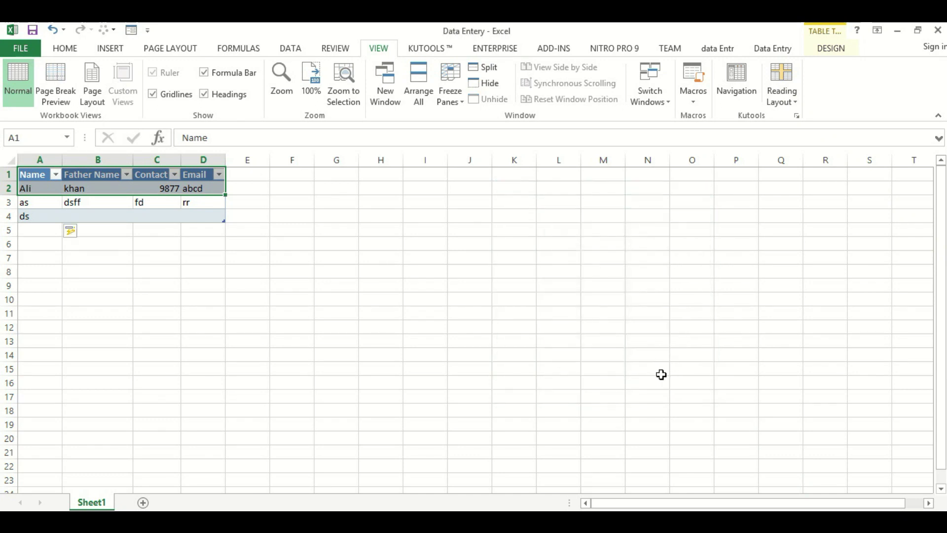